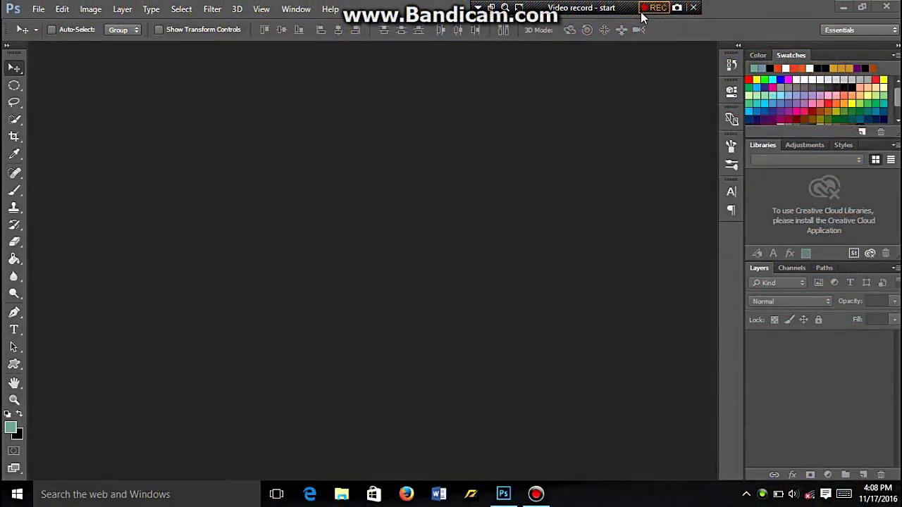
# Open bottle_by_everydaystock.jpg from the Downloads folder
pyautogui.click(642, 12)
pyautogui.click(38, 9)
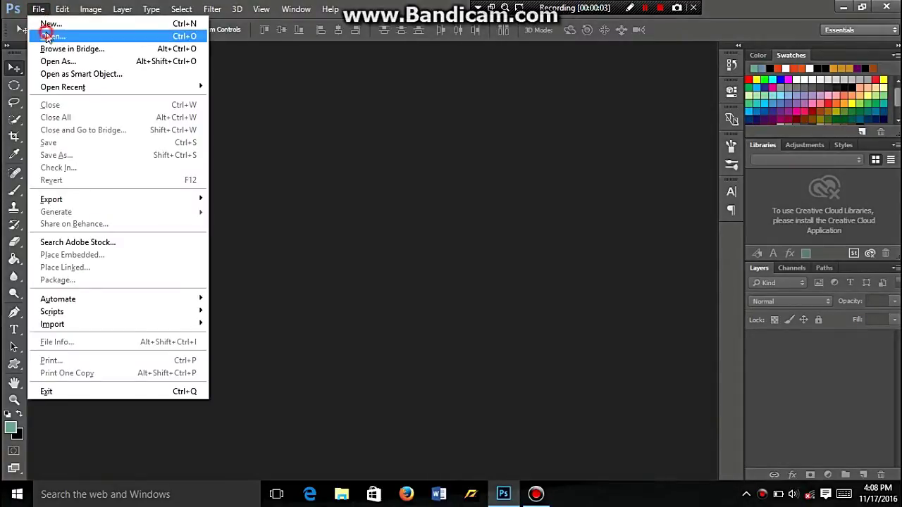
pyautogui.click(48, 36)
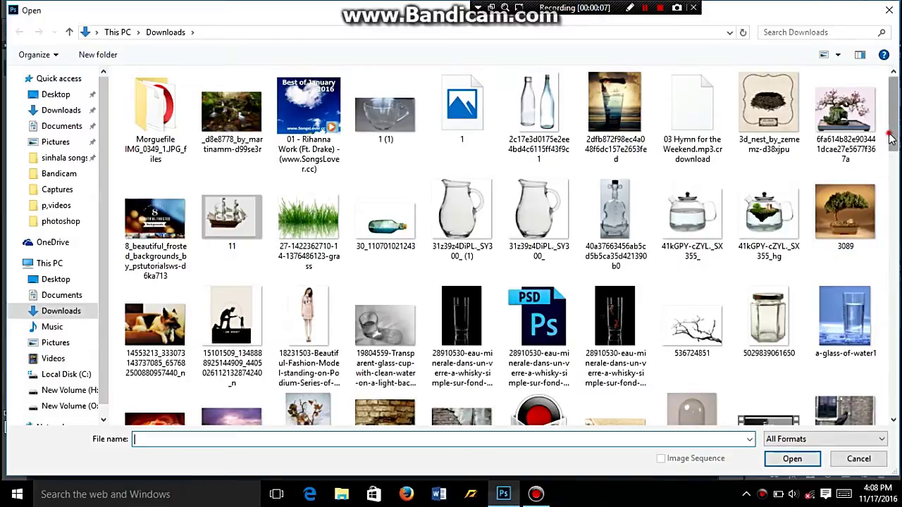
pyautogui.scroll(-5, 890, 139)
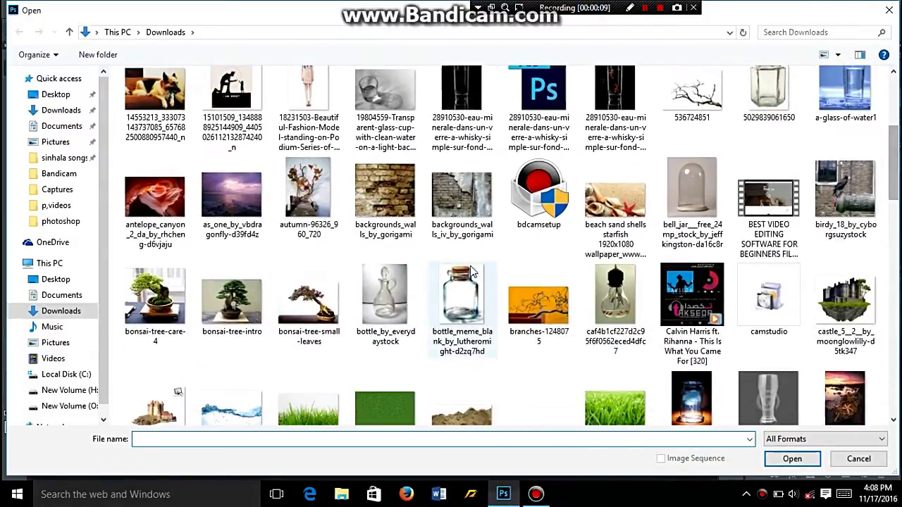
pyautogui.doubleClick(380, 296)
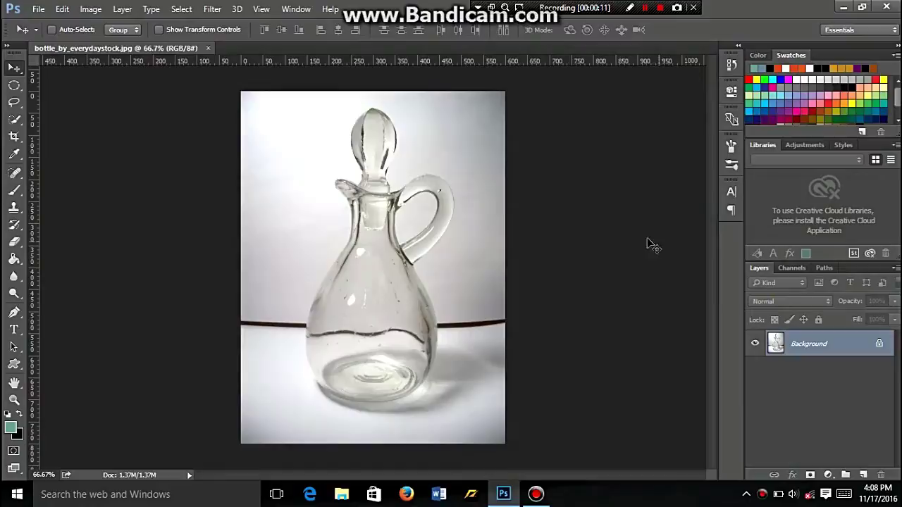
# Open the grass image img-thing.jpg from Downloads
pyautogui.click(38, 9)
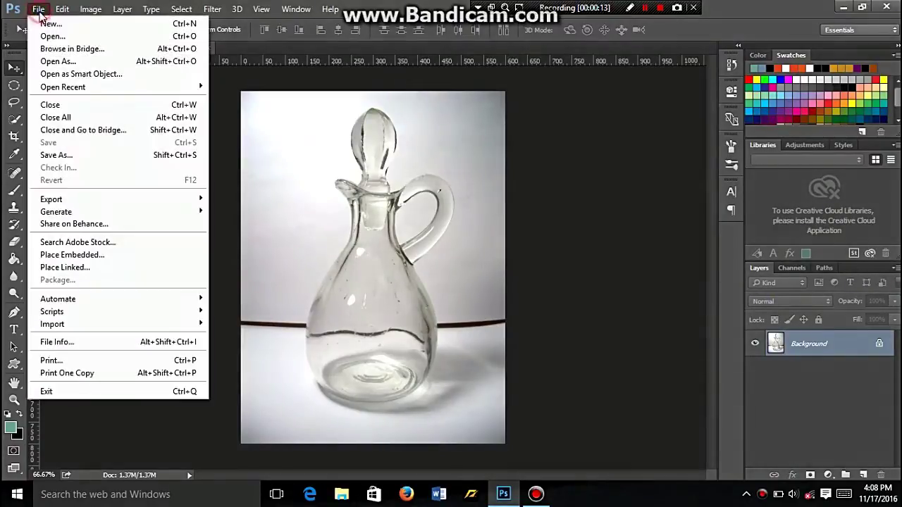
pyautogui.click(50, 36)
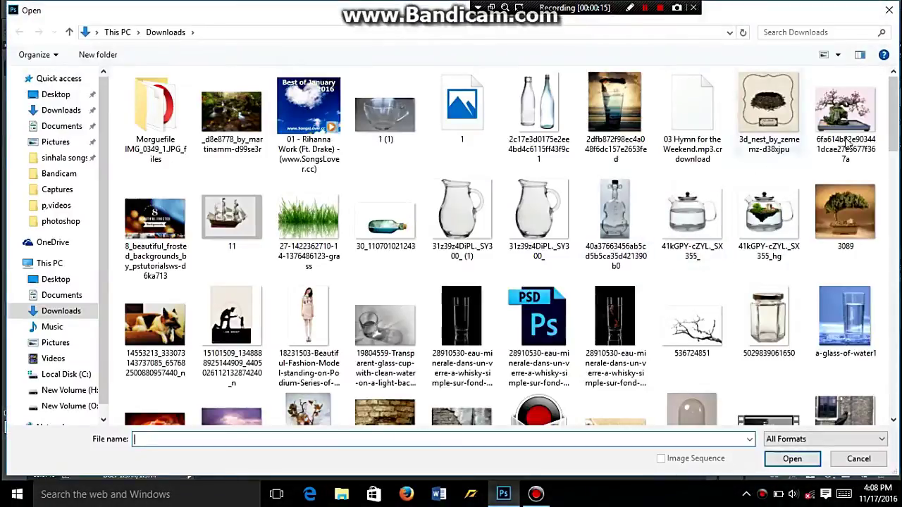
pyautogui.moveTo(894, 135); pyautogui.dragTo(894, 250)
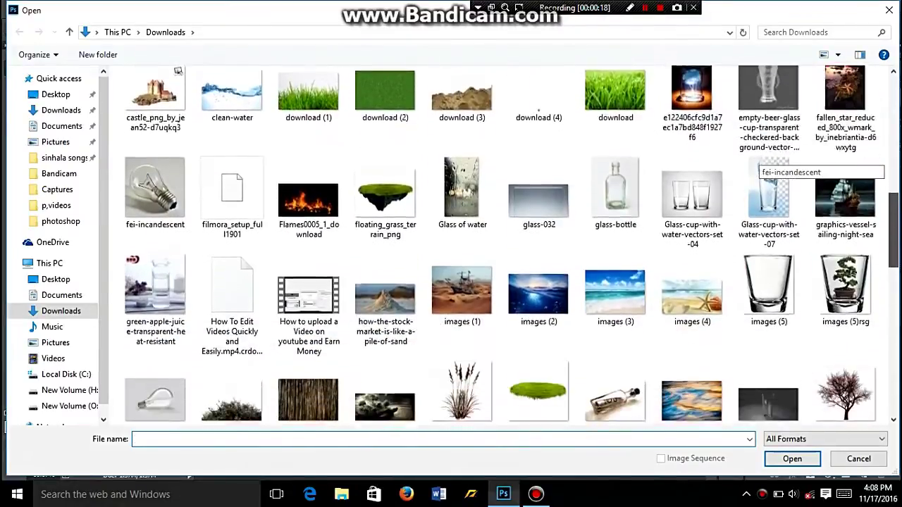
pyautogui.scroll(-2, 768, 183)
pyautogui.click(538, 299)
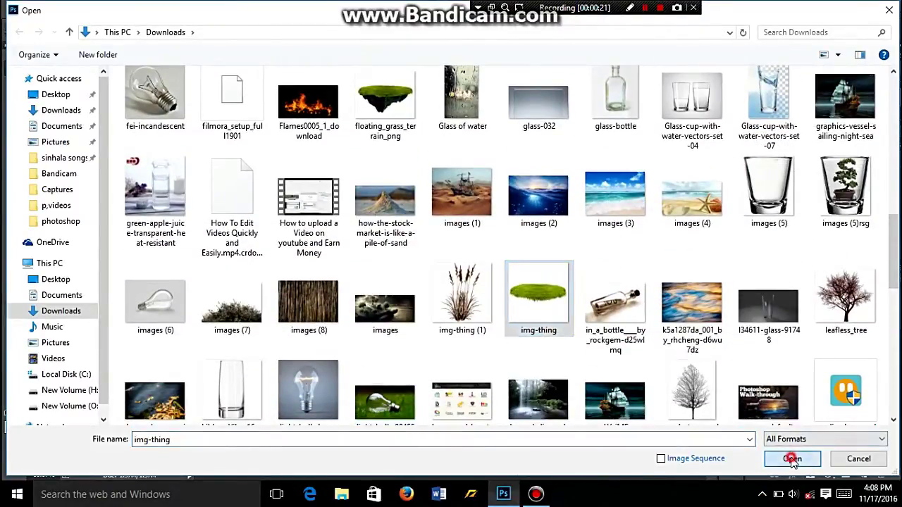
pyautogui.click(791, 459)
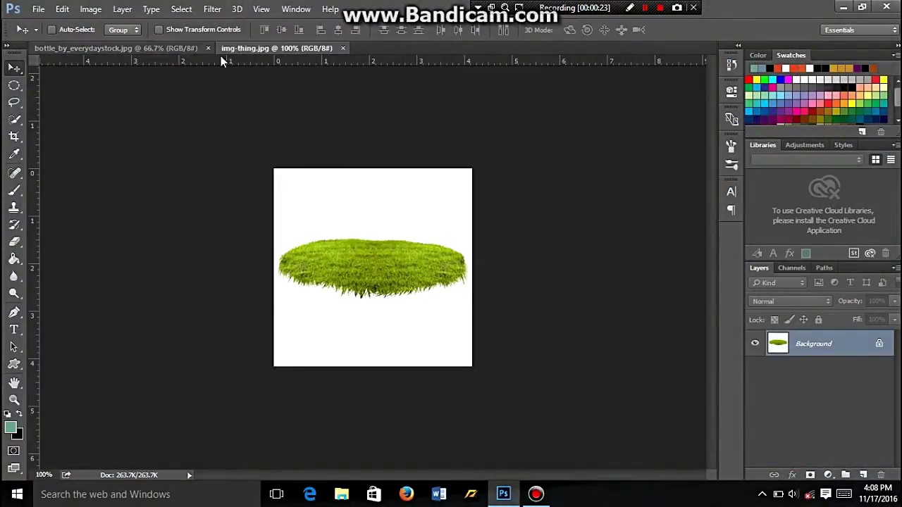
# Drag the grass image into the bottle document as Layer 1 and move it to the bottle's base
pyautogui.click(236, 50)
pyautogui.moveTo(237, 50); pyautogui.dragTo(110, 126)
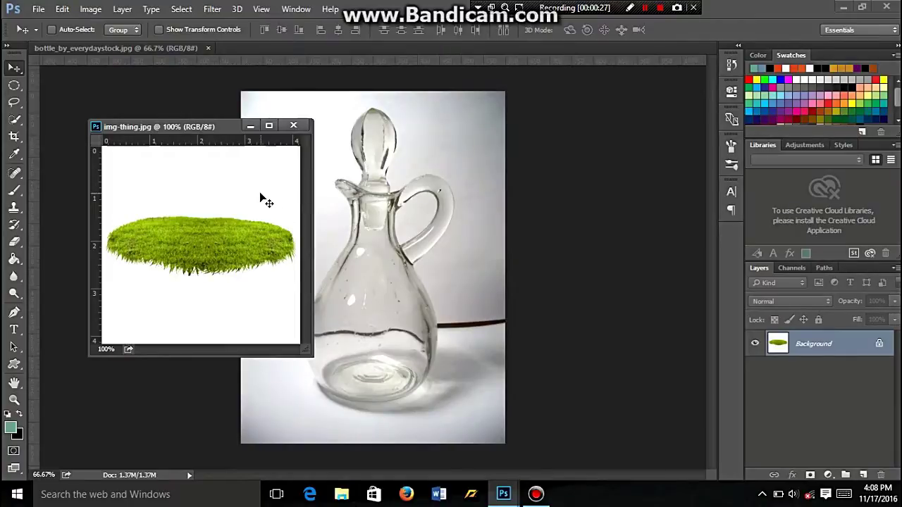
pyautogui.moveTo(261, 199); pyautogui.dragTo(355, 205)
pyautogui.click(293, 125)
pyautogui.moveTo(321, 273); pyautogui.dragTo(381, 392)
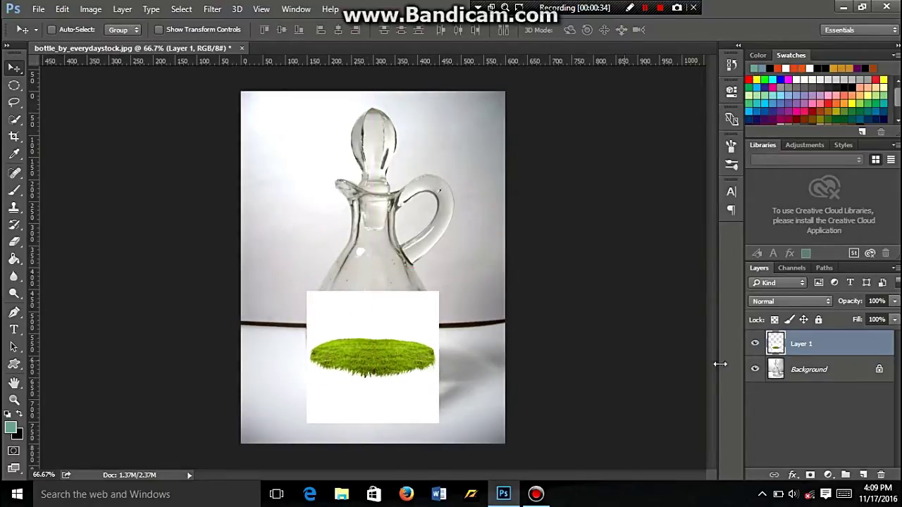
# Set Layer 1 to Darken blend mode and nudge the grass lower into the bottle's base
pyautogui.click(801, 301)
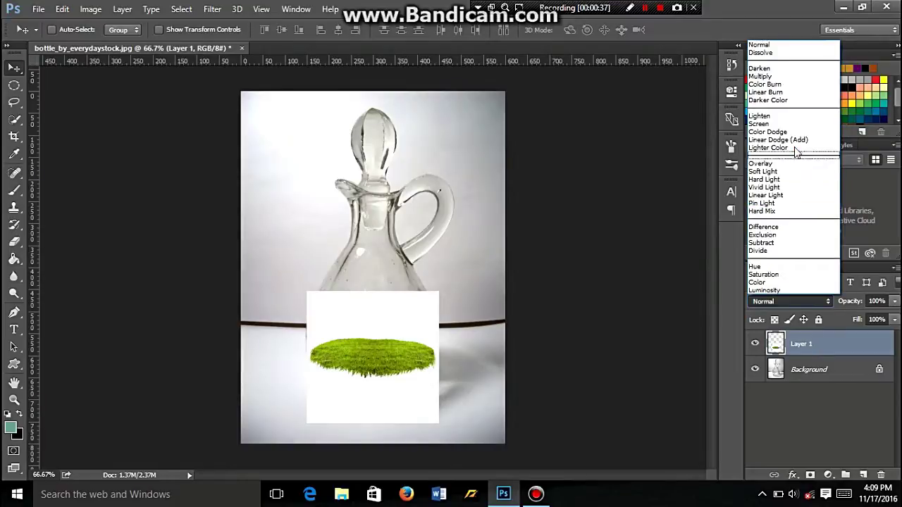
pyautogui.click(781, 68)
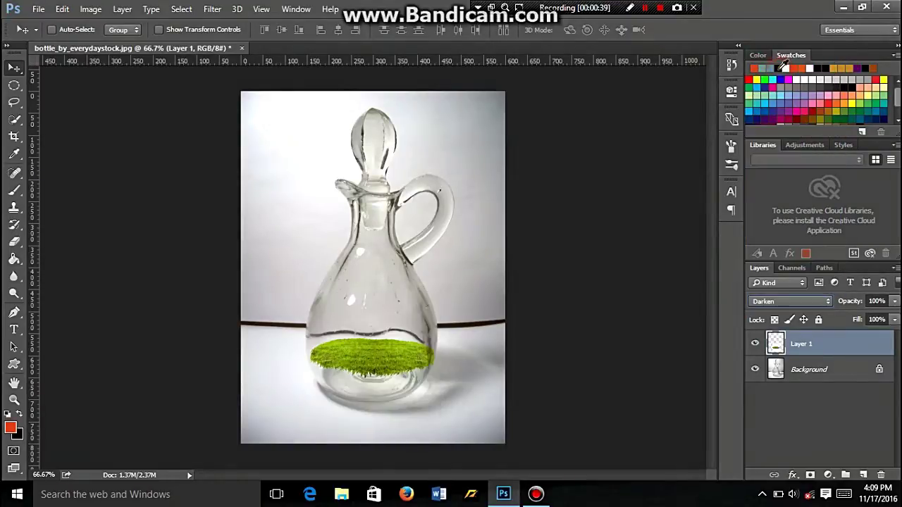
pyautogui.moveTo(365, 354); pyautogui.dragTo(369, 377)
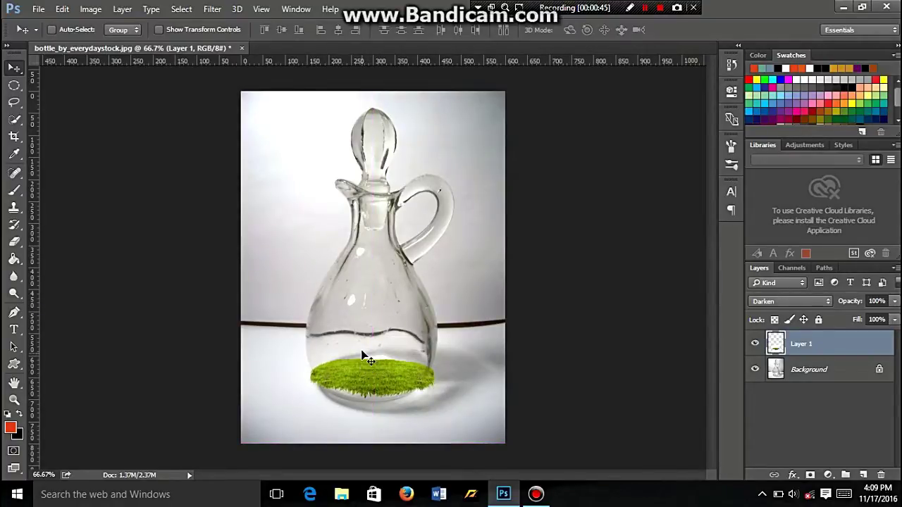
# Warp the grass patch, bowing its bottom down and pulling its sides inward
pyautogui.hotkey('ctrl', 't')
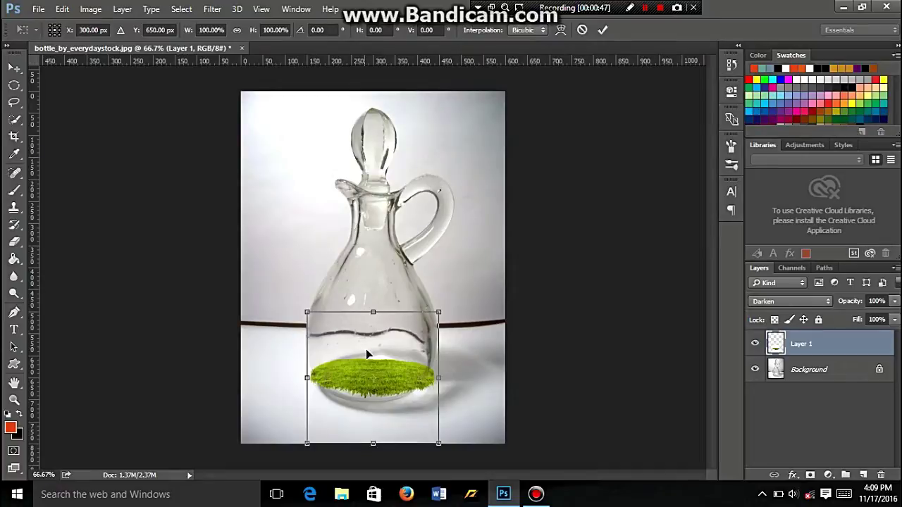
pyautogui.rightClick(366, 349)
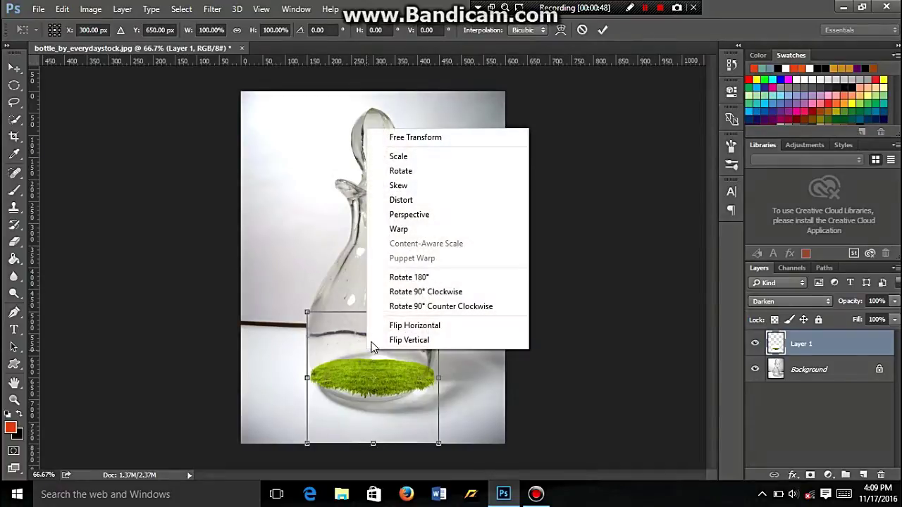
pyautogui.click(393, 232)
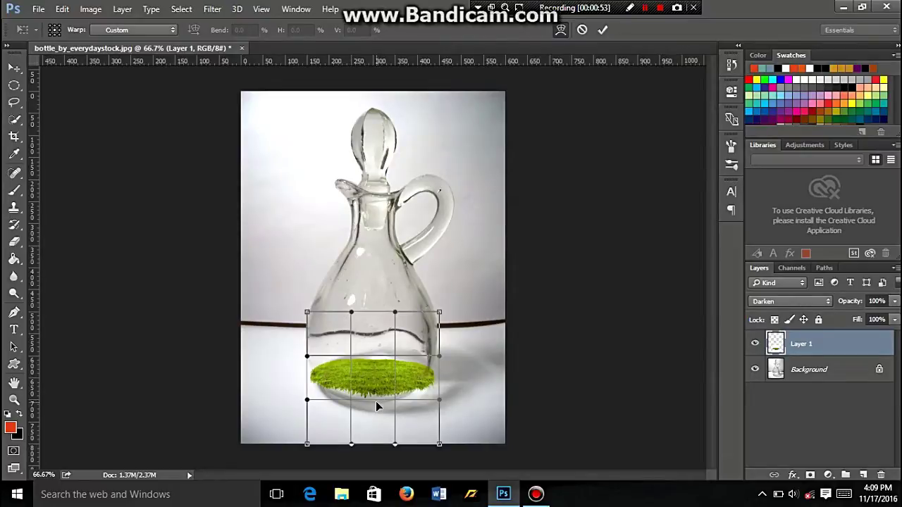
pyautogui.moveTo(369, 399); pyautogui.dragTo(372, 414)
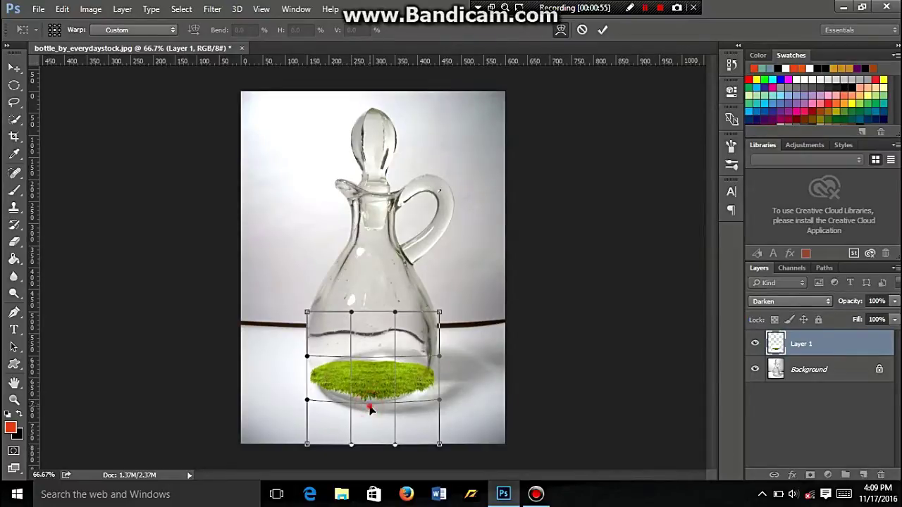
pyautogui.click(368, 411)
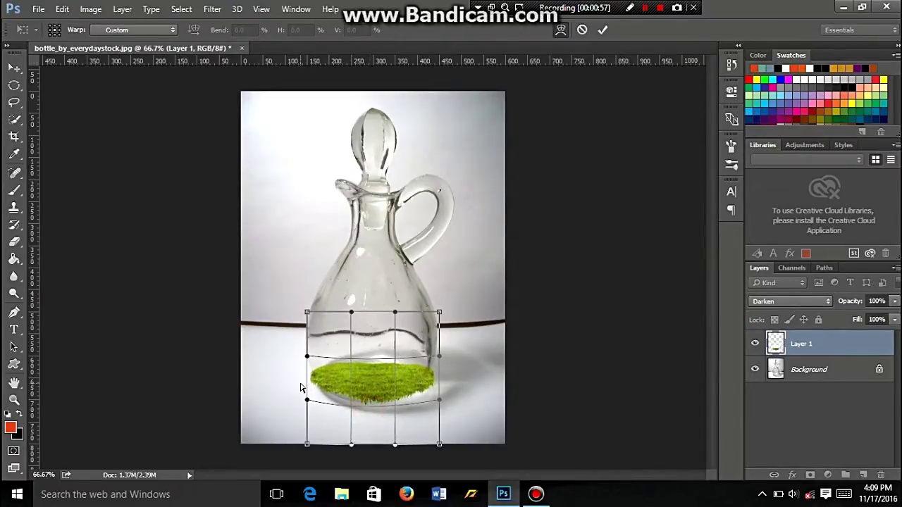
pyautogui.moveTo(308, 385); pyautogui.dragTo(318, 396)
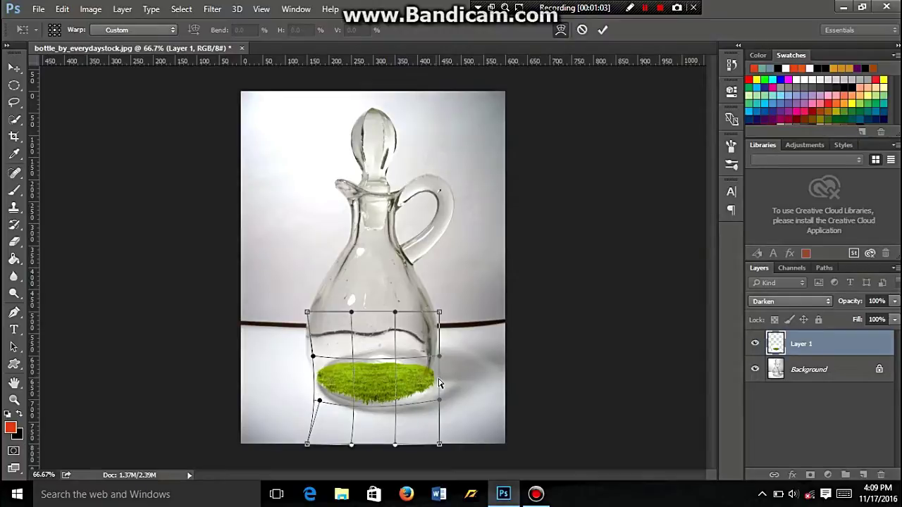
pyautogui.moveTo(440, 383); pyautogui.dragTo(417, 384)
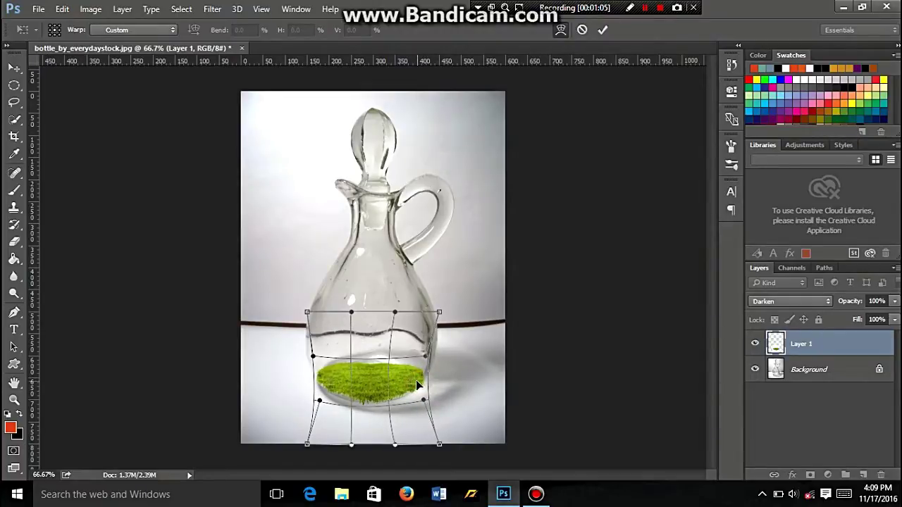
pyautogui.moveTo(374, 360); pyautogui.dragTo(364, 349)
pyautogui.moveTo(370, 385); pyautogui.dragTo(367, 391)
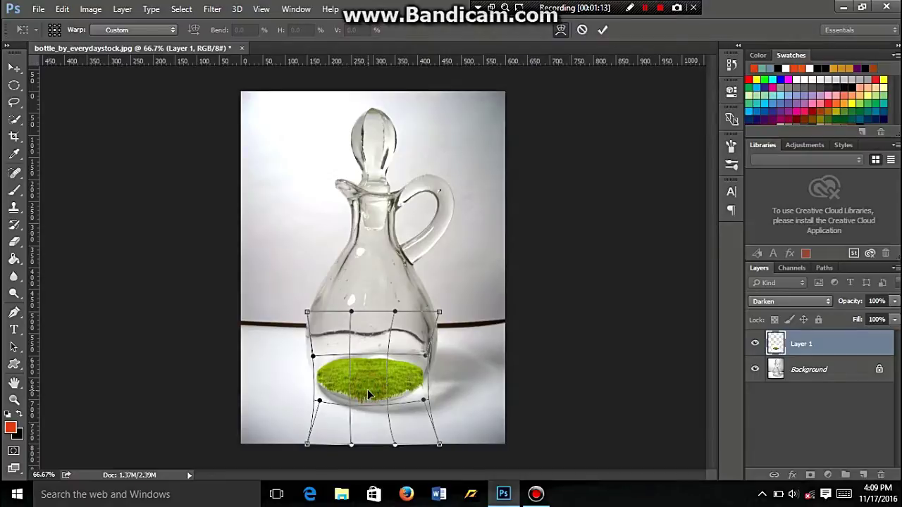
# Pull the warp's corners inward and fine-tune the curve to match the bottle's rounded base
pyautogui.moveTo(439, 449); pyautogui.dragTo(430, 452)
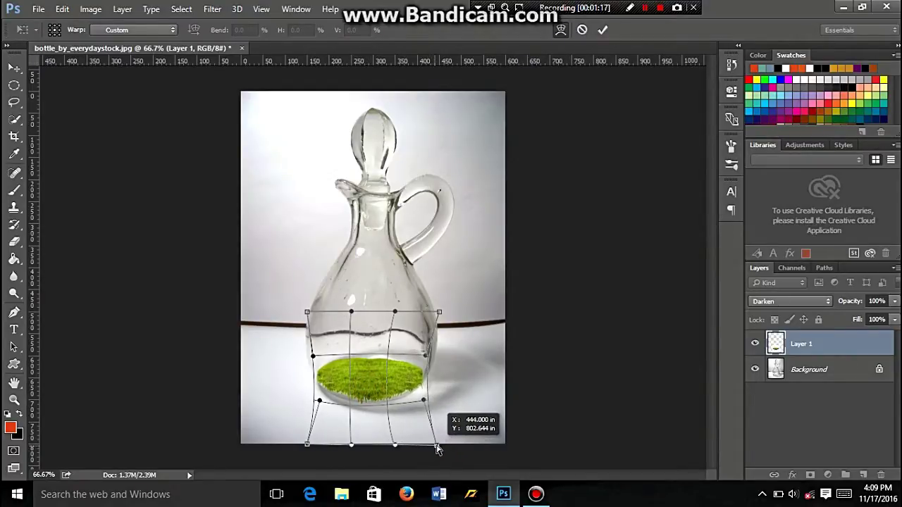
pyautogui.moveTo(430, 452); pyautogui.dragTo(433, 445)
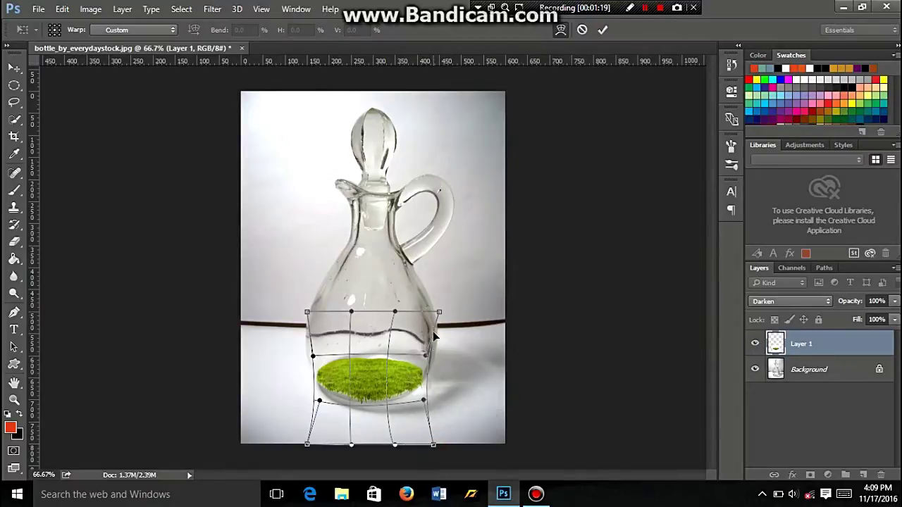
pyautogui.moveTo(438, 312); pyautogui.dragTo(425, 312)
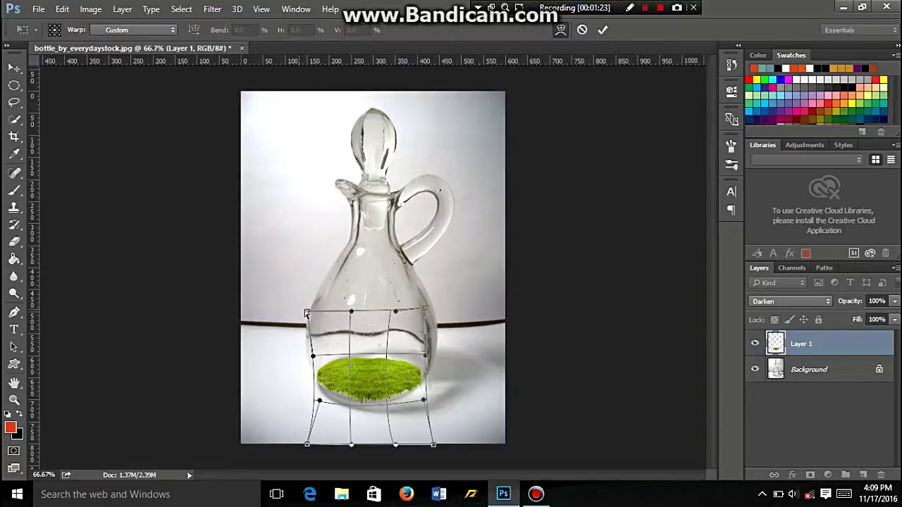
pyautogui.moveTo(309, 312); pyautogui.dragTo(349, 306)
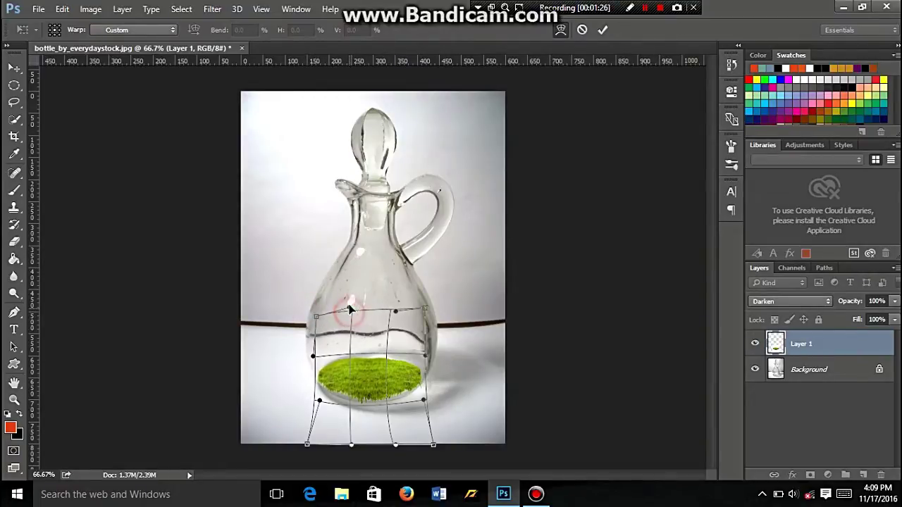
pyautogui.click(392, 312)
pyautogui.click(379, 349)
pyautogui.moveTo(376, 349)
pyautogui.mouseDown()
pyautogui.moveTo(376, 321)
pyautogui.moveTo(379, 350)
pyautogui.mouseUp()
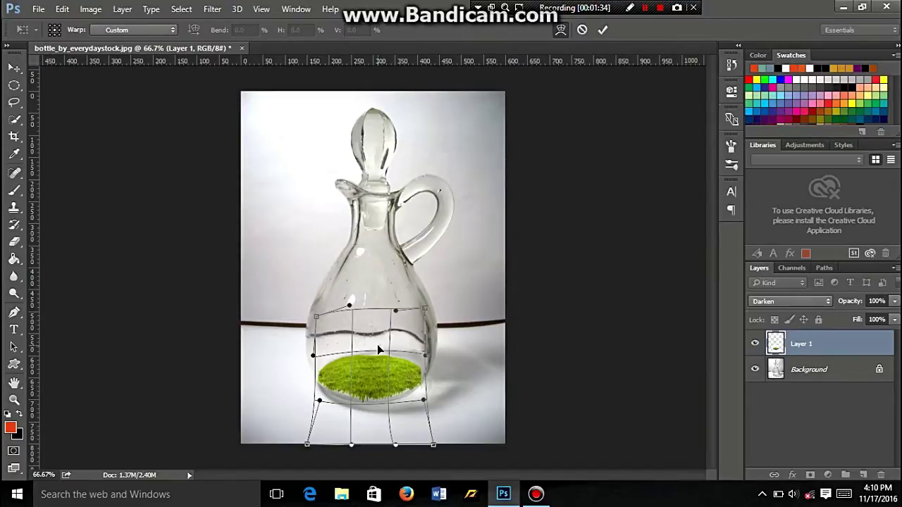
# Commit the grass warp and open the bonsai-in-ceramic-pot stock photo from Downloads
pyautogui.press('Return')
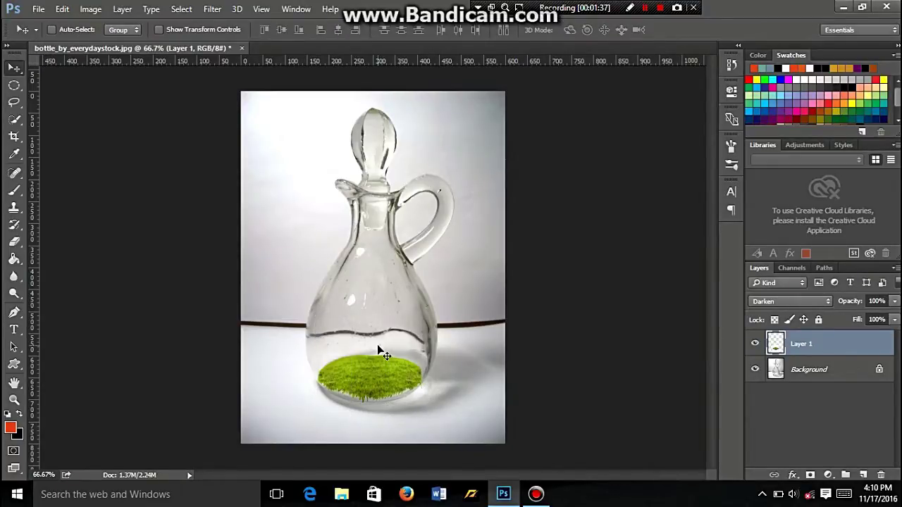
pyautogui.click(38, 9)
pyautogui.click(38, 35)
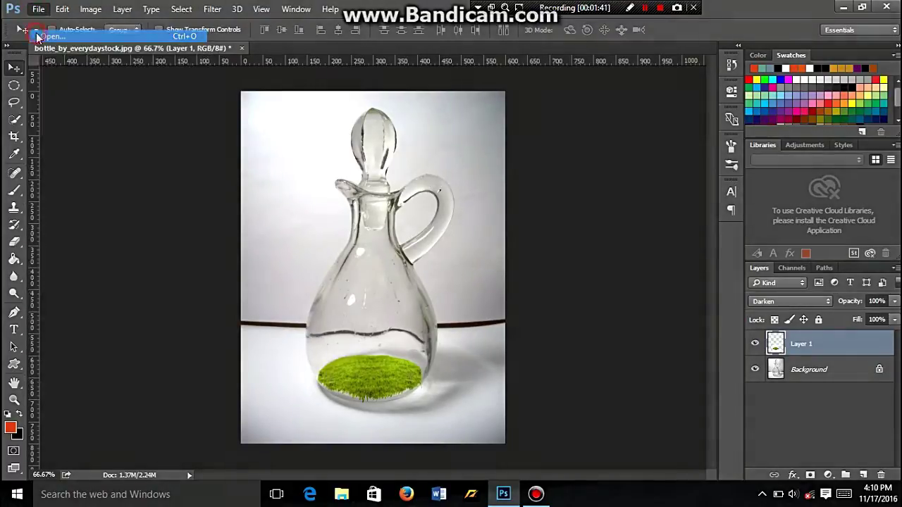
pyautogui.moveTo(892, 116); pyautogui.dragTo(895, 346)
pyautogui.click(398, 295)
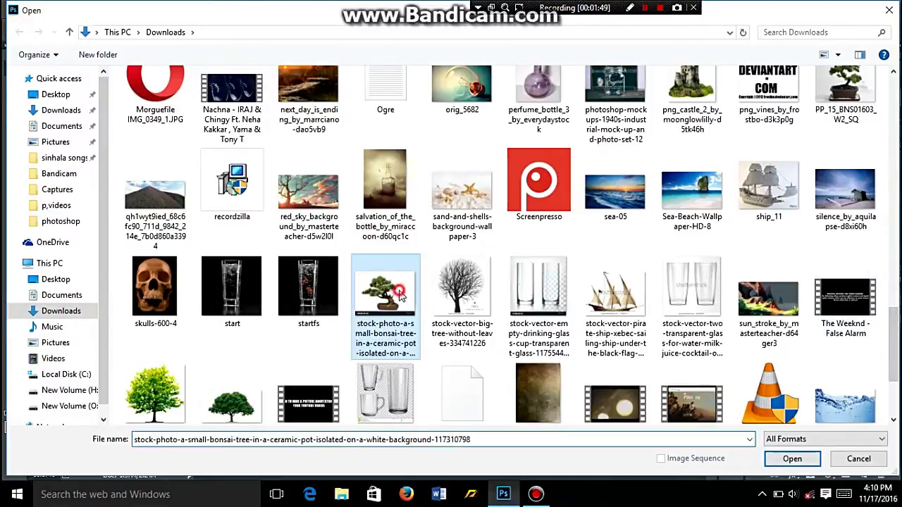
pyautogui.click(781, 460)
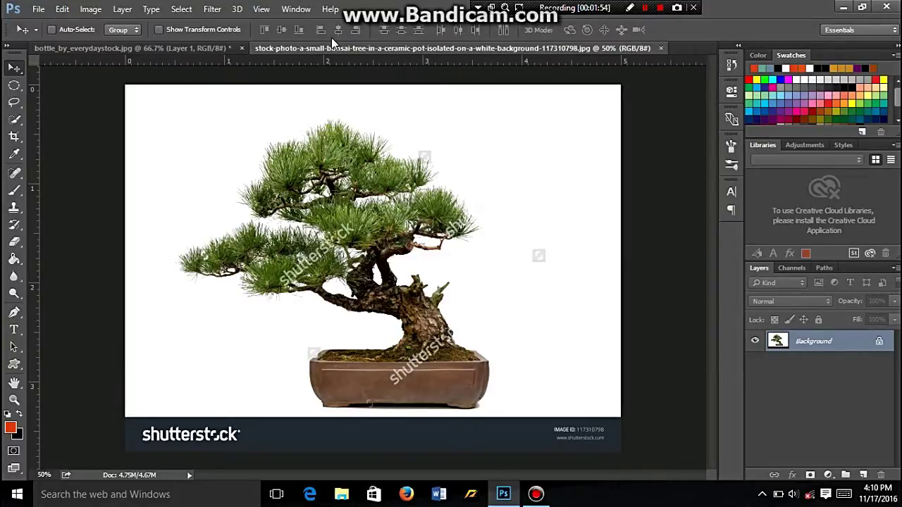
# Drag the bonsai photo into the bottle document as Layer 2, close its window, and reposition it
pyautogui.click(280, 49)
pyautogui.moveTo(247, 70); pyautogui.dragTo(127, 100)
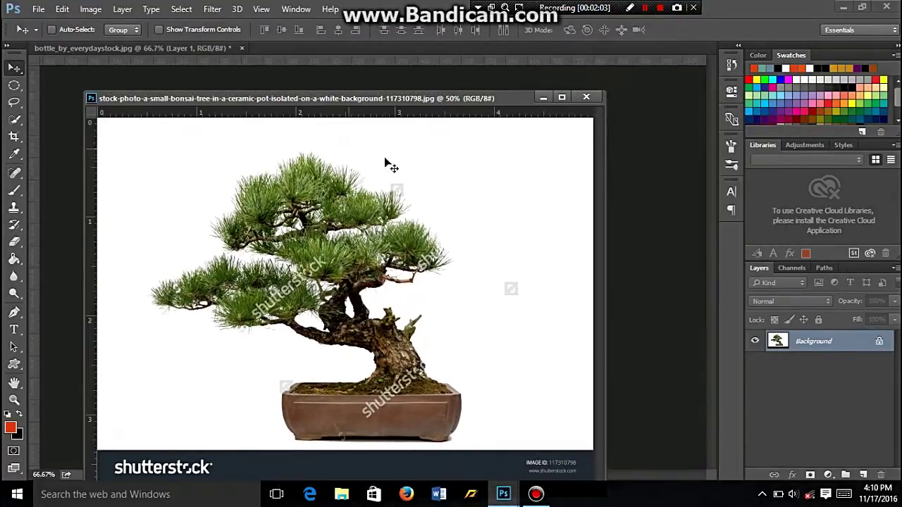
pyautogui.moveTo(367, 101)
pyautogui.mouseDown()
pyautogui.moveTo(335, 297)
pyautogui.moveTo(395, 141)
pyautogui.mouseUp()
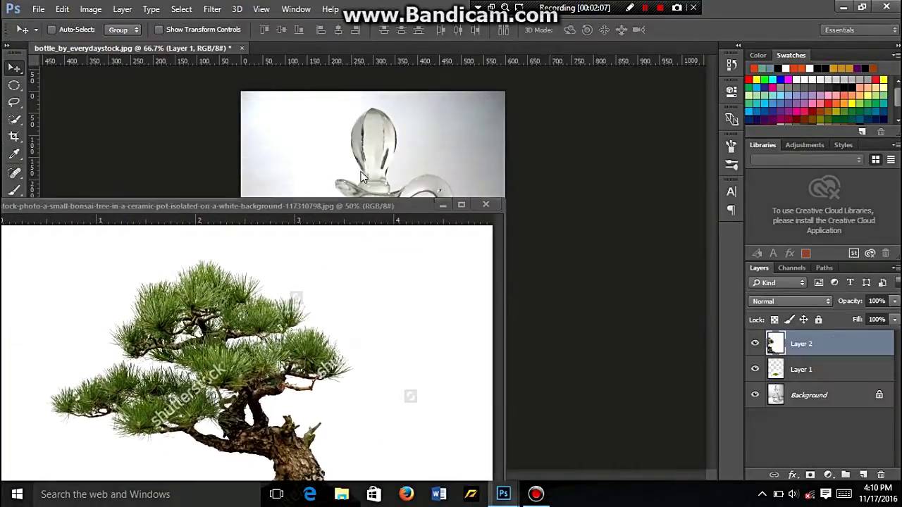
pyautogui.click(486, 205)
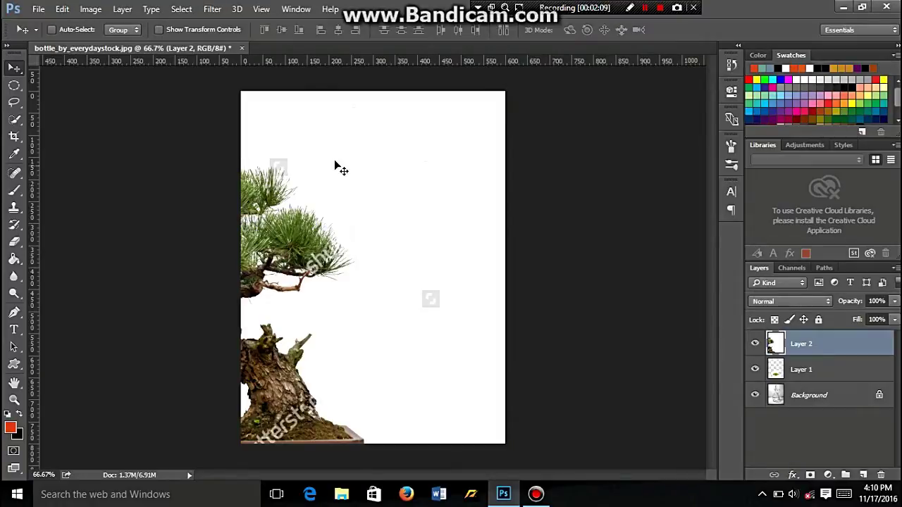
pyautogui.moveTo(337, 167); pyautogui.dragTo(495, 317)
pyautogui.moveTo(295, 278); pyautogui.dragTo(389, 216)
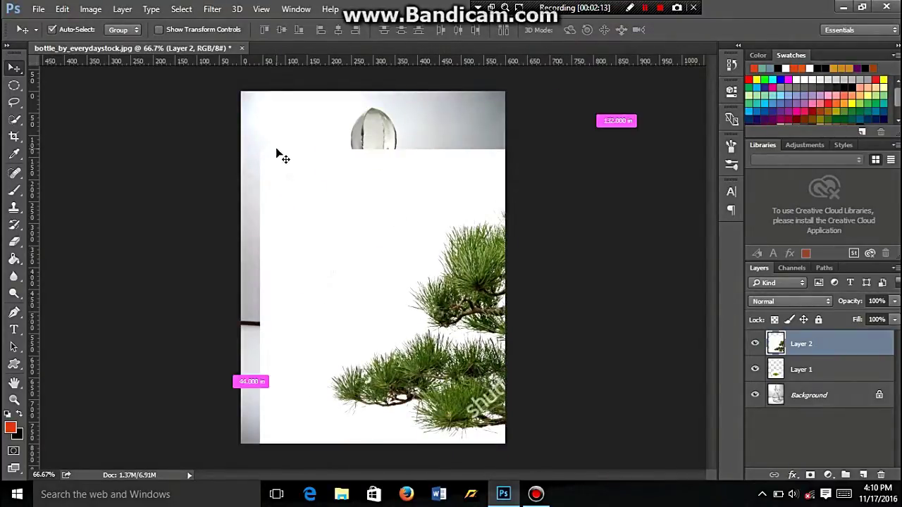
# Scale the bonsai layer down in stages to about 26% and centre it over the bottle
pyautogui.hotkey('ctrl', 't')
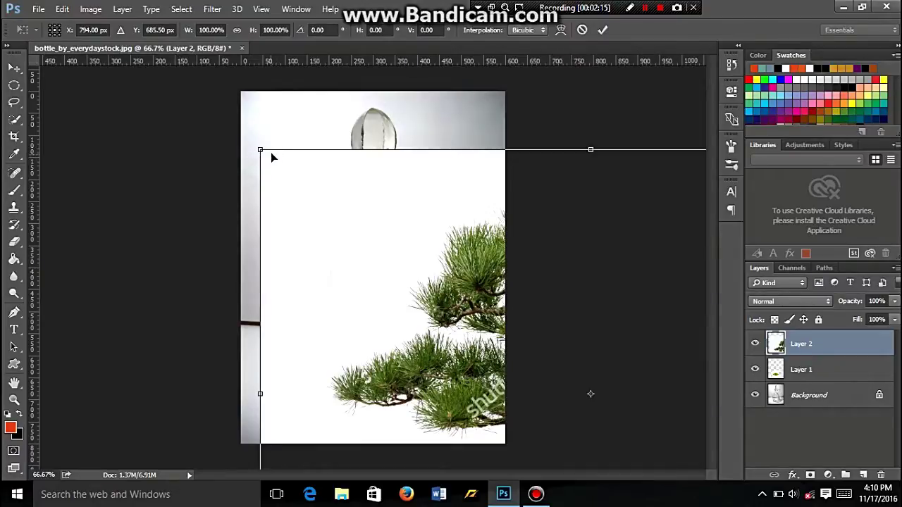
pyautogui.moveTo(261, 151); pyautogui.dragTo(445, 287)
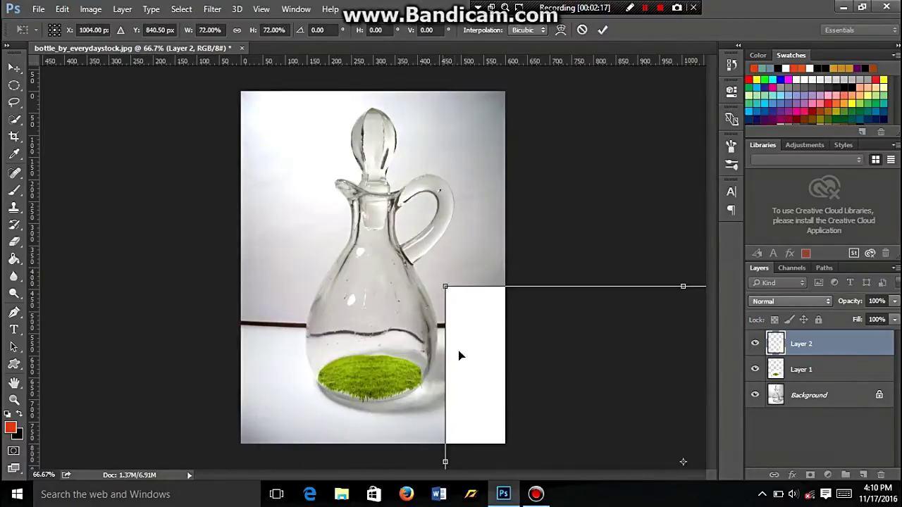
pyautogui.moveTo(483, 371); pyautogui.dragTo(263, 184)
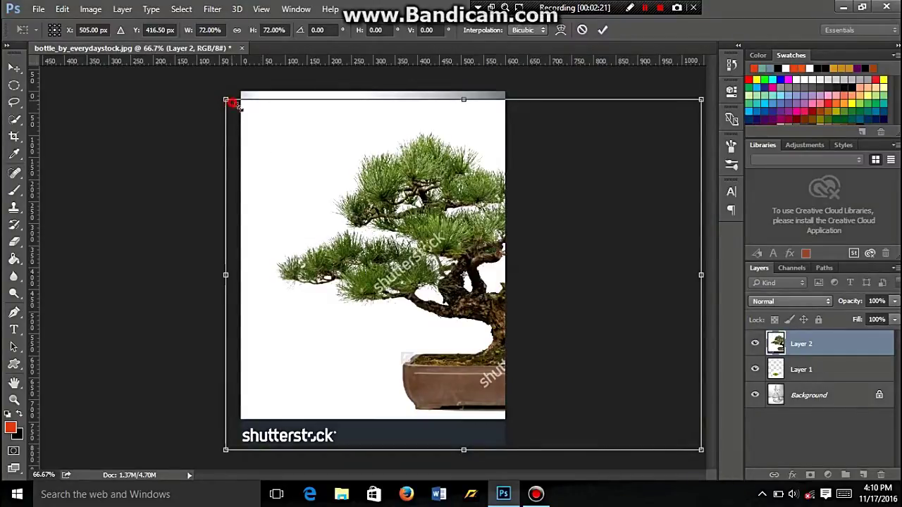
pyautogui.moveTo(227, 101); pyautogui.dragTo(416, 241)
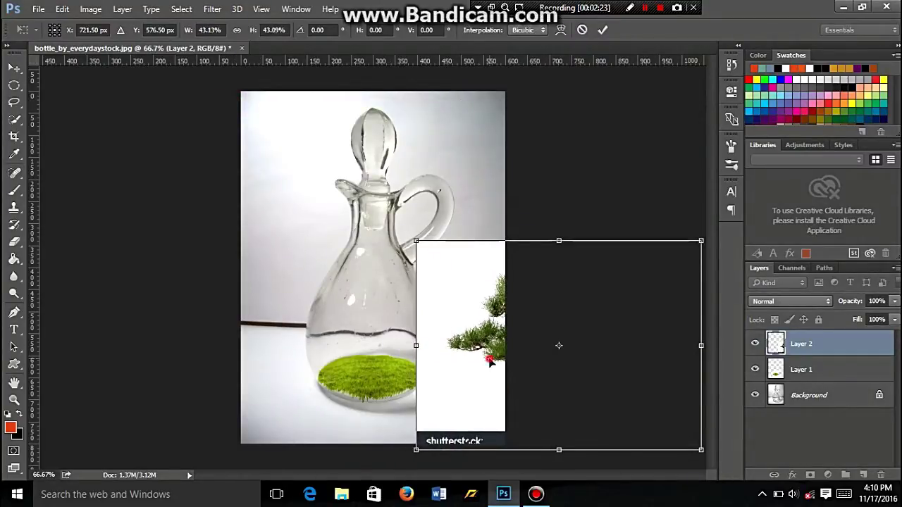
pyautogui.moveTo(490, 361); pyautogui.dragTo(318, 246)
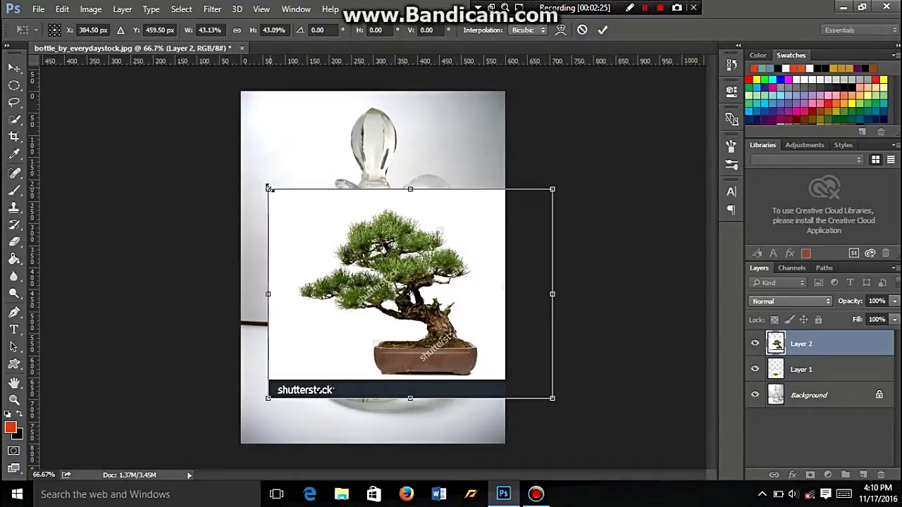
pyautogui.moveTo(269, 188); pyautogui.dragTo(368, 263)
pyautogui.moveTo(457, 344)
pyautogui.mouseDown()
pyautogui.moveTo(370, 340)
pyautogui.moveTo(379, 336)
pyautogui.mouseUp()
pyautogui.moveTo(288, 258); pyautogui.dragTo(301, 262)
# Set Layer 2 to Darken, commit the resize, and rest the bonsai on the grass
pyautogui.click(807, 301)
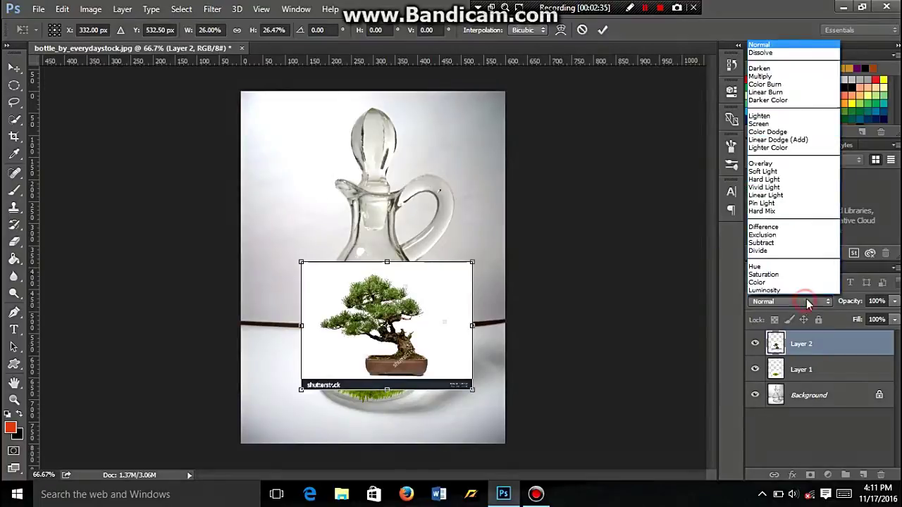
pyautogui.click(773, 69)
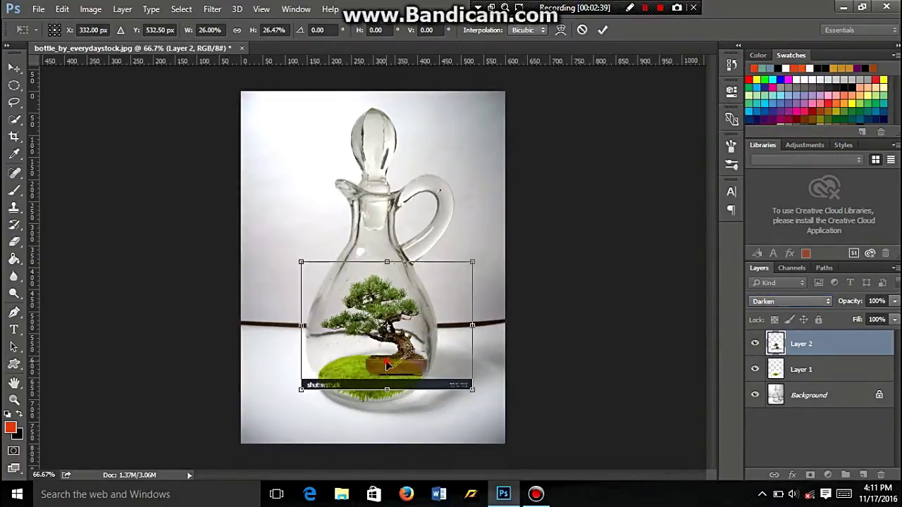
pyautogui.press('Return')
pyautogui.moveTo(390, 337)
pyautogui.mouseDown()
pyautogui.moveTo(375, 337)
pyautogui.moveTo(383, 336)
pyautogui.mouseUp()
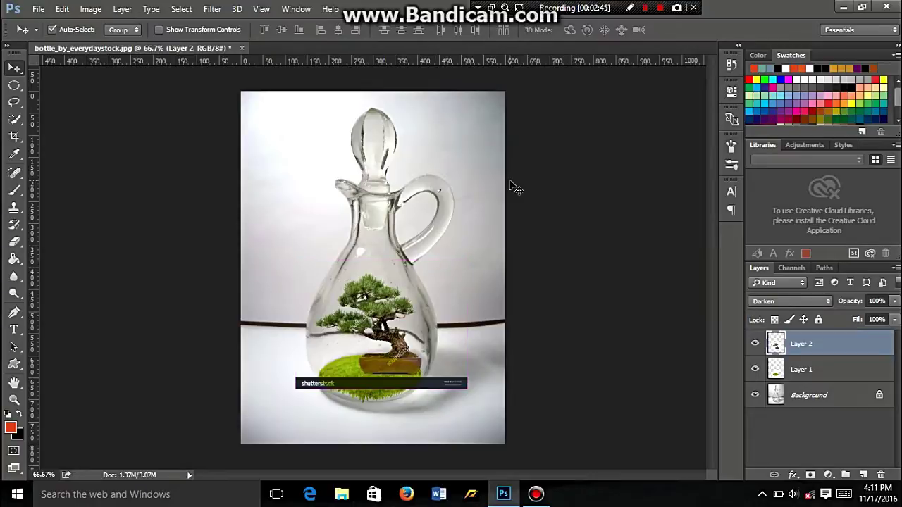
# Enlarge the bonsai layer slightly from its corner and commit the transform
pyautogui.hotkey('ctrl', 't')
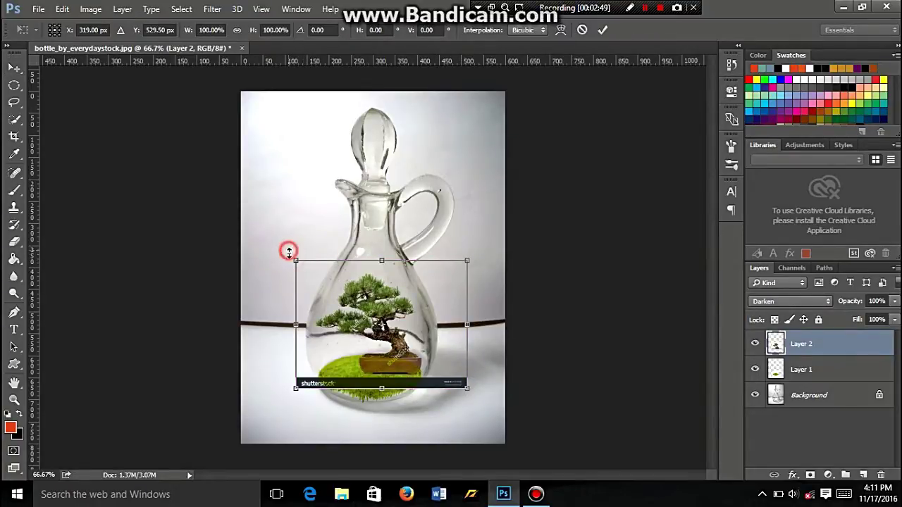
pyautogui.moveTo(296, 260); pyautogui.dragTo(288, 253)
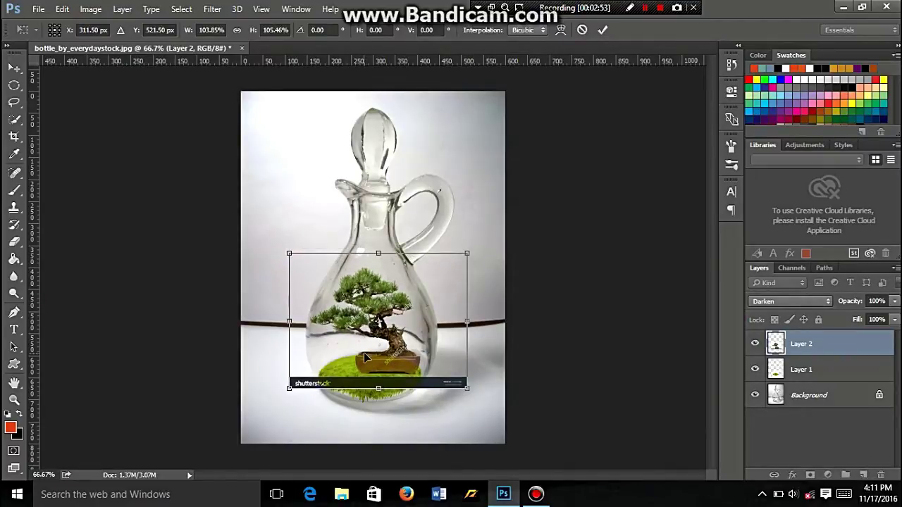
pyautogui.doubleClick(365, 358)
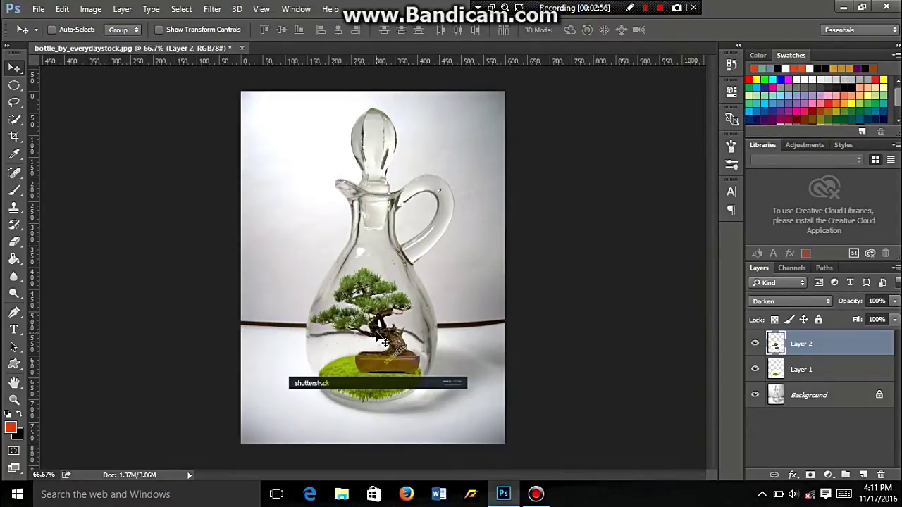
# Add a layer mask to Layer 2 and paint out the shutterstock watermark bar and stray edges
pyautogui.click(810, 475)
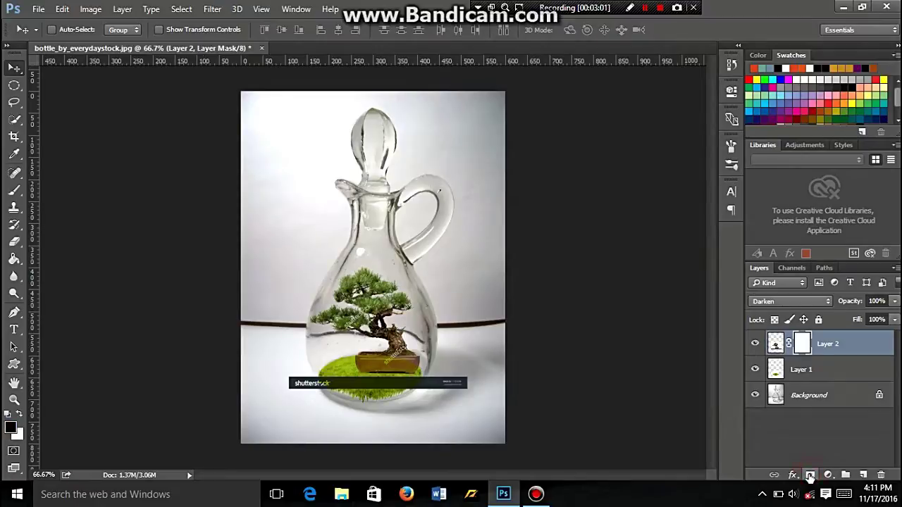
pyautogui.click(14, 190)
pyautogui.moveTo(465, 379)
pyautogui.mouseDown()
pyautogui.moveTo(453, 397)
pyautogui.moveTo(413, 409)
pyautogui.moveTo(463, 402)
pyautogui.moveTo(401, 405)
pyautogui.moveTo(372, 387)
pyautogui.moveTo(423, 404)
pyautogui.mouseUp()
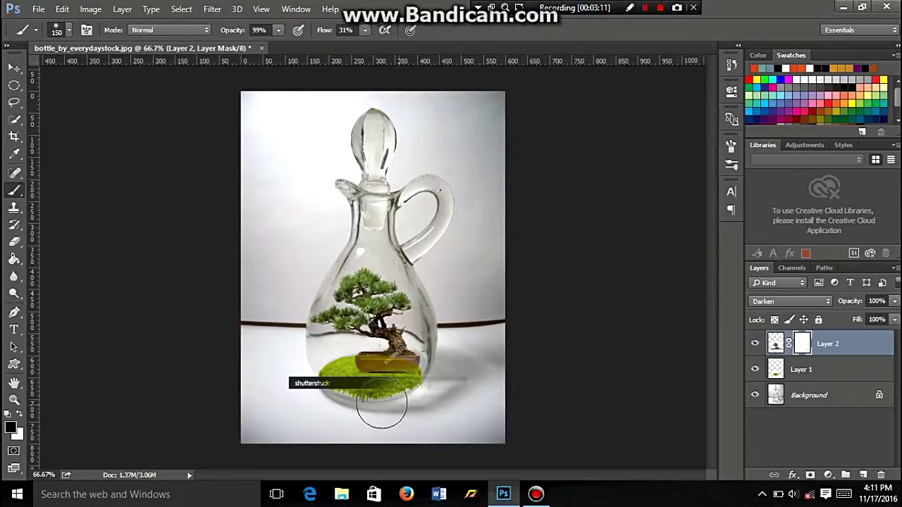
pyautogui.moveTo(338, 401)
pyautogui.mouseDown()
pyautogui.moveTo(312, 383)
pyautogui.moveTo(352, 409)
pyautogui.moveTo(386, 394)
pyautogui.moveTo(402, 373)
pyautogui.moveTo(371, 381)
pyautogui.moveTo(386, 416)
pyautogui.mouseUp()
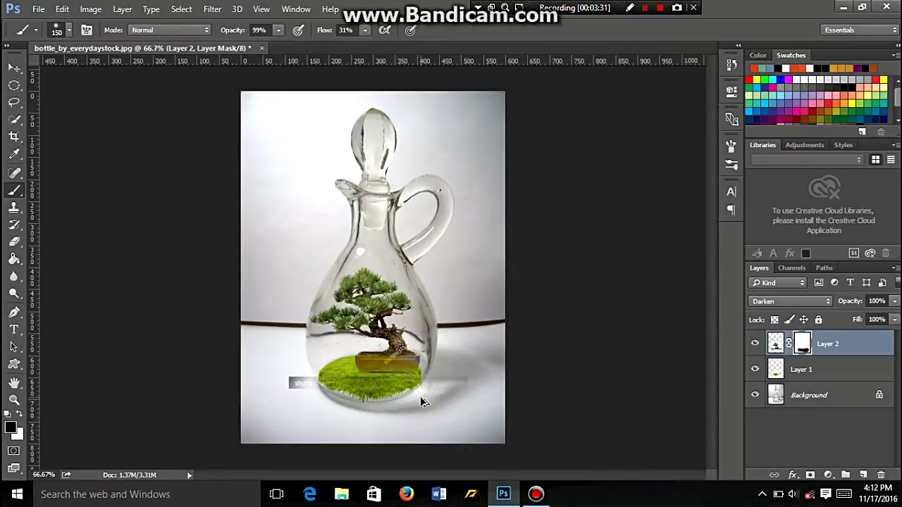
pyautogui.hotkey('ctrl', 'z')
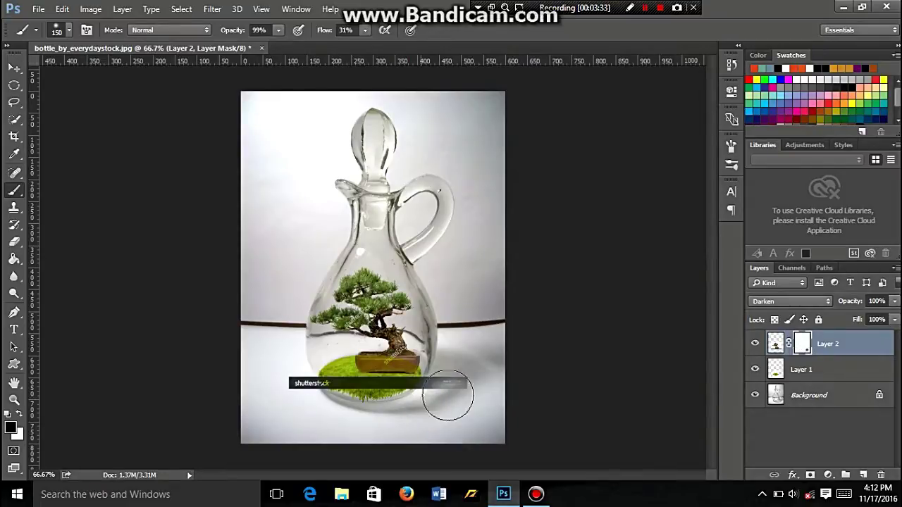
pyautogui.moveTo(454, 394); pyautogui.dragTo(439, 398)
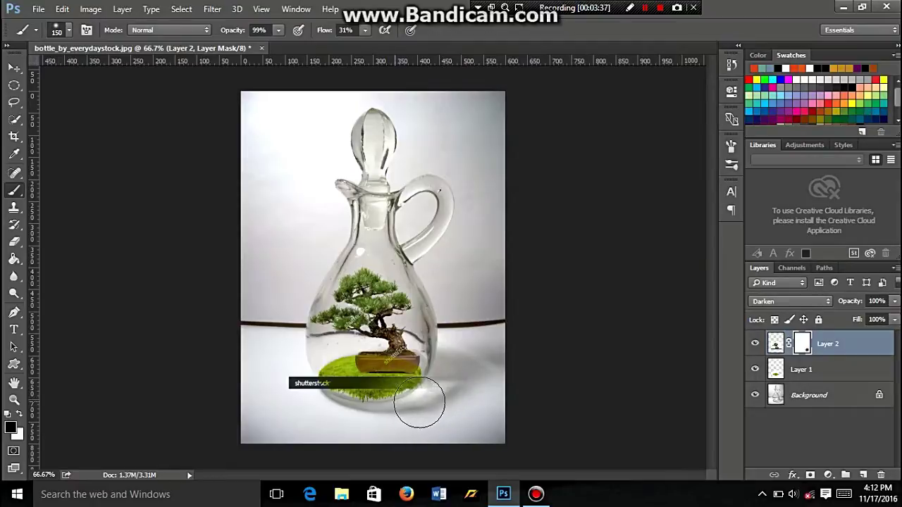
pyautogui.moveTo(423, 409)
pyautogui.mouseDown()
pyautogui.moveTo(295, 392)
pyautogui.moveTo(303, 391)
pyautogui.moveTo(292, 362)
pyautogui.mouseUp()
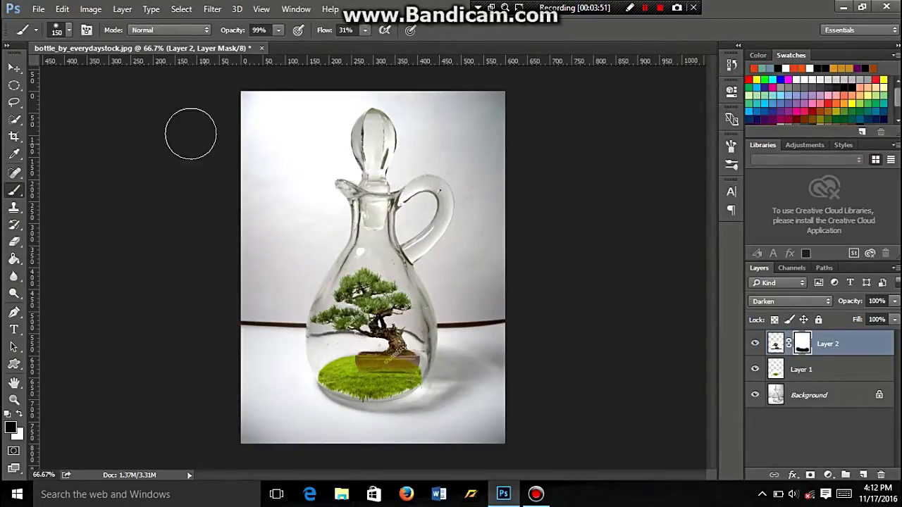
# Open as_one_by_vbdragonfly-d39fd4z.jpg from Downloads as a new document
pyautogui.click(39, 10)
pyautogui.click(53, 36)
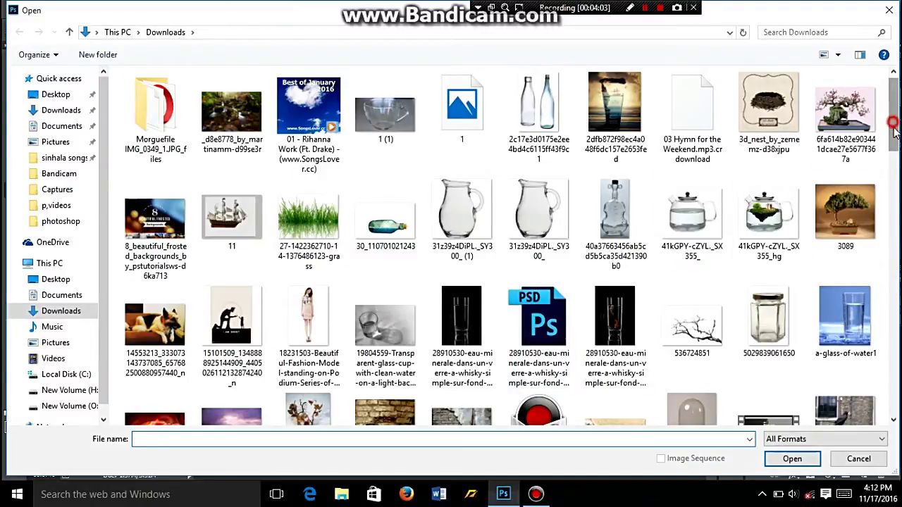
pyautogui.moveTo(894, 127); pyautogui.dragTo(894, 141)
pyautogui.click(235, 343)
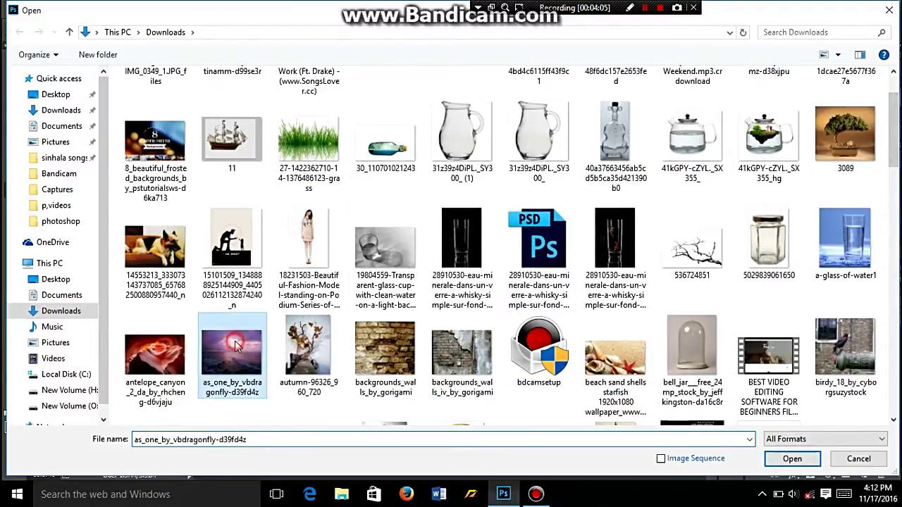
pyautogui.click(792, 460)
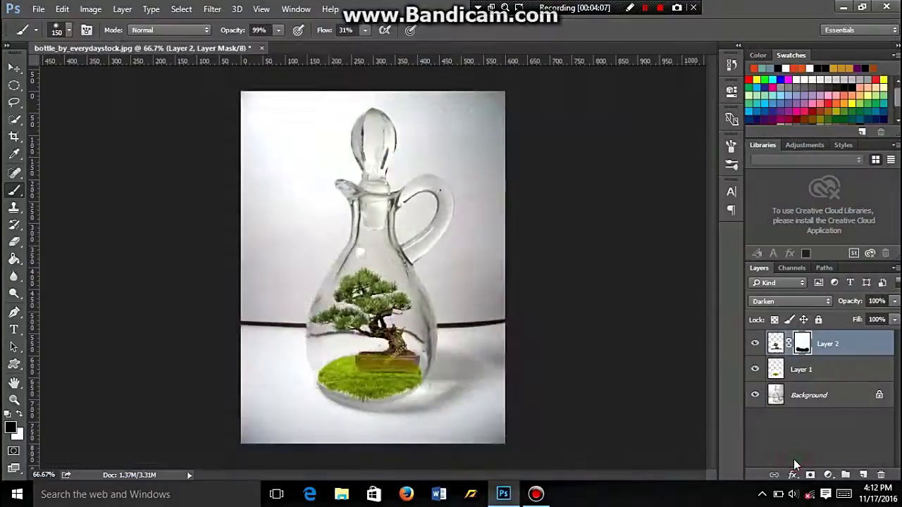
# Drag the purple seascape image onto the bottle document, creating Layer 3 on top
pyautogui.click(13, 69)
pyautogui.moveTo(290, 49); pyautogui.dragTo(156, 80)
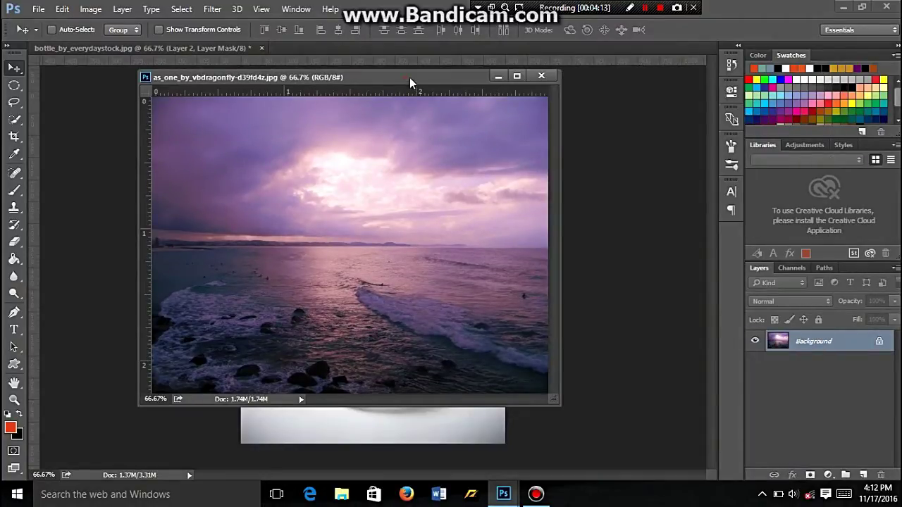
pyautogui.moveTo(409, 77); pyautogui.dragTo(243, 121)
pyautogui.moveTo(290, 235)
pyautogui.mouseDown()
pyautogui.moveTo(463, 268)
pyautogui.moveTo(443, 258)
pyautogui.moveTo(443, 268)
pyautogui.mouseUp()
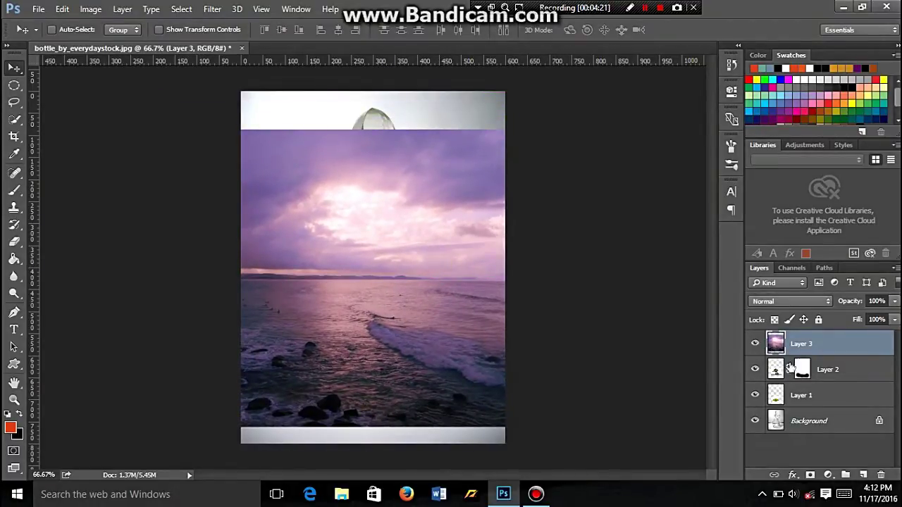
# Set the seascape Layer 3 blend mode to Overlay and reposition it
pyautogui.click(789, 303)
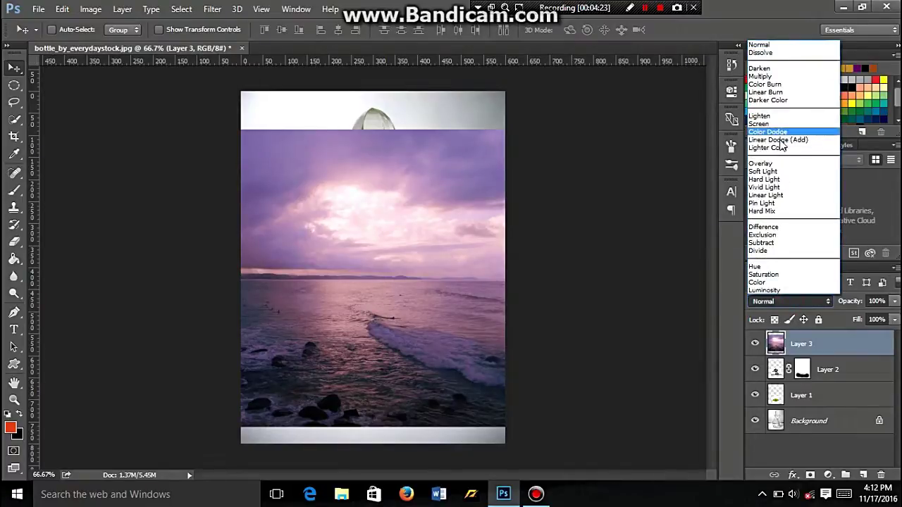
pyautogui.click(761, 164)
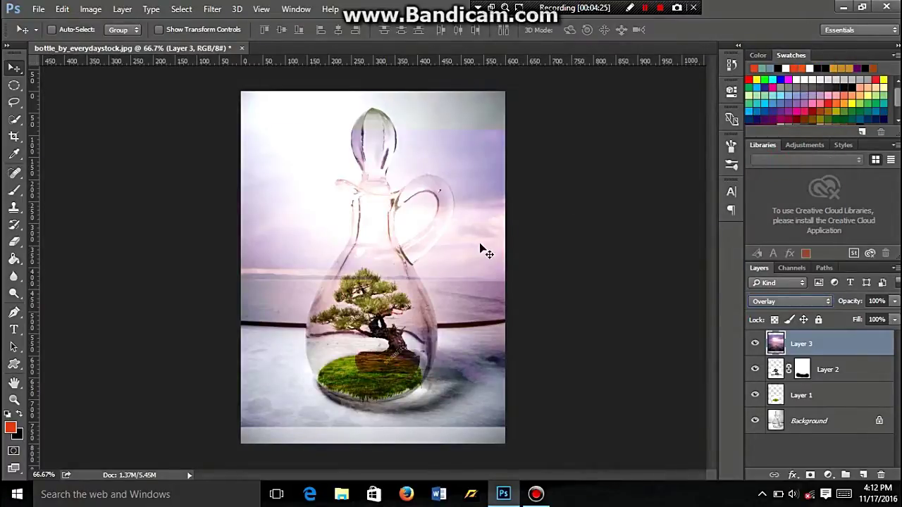
pyautogui.moveTo(468, 303); pyautogui.dragTo(451, 300)
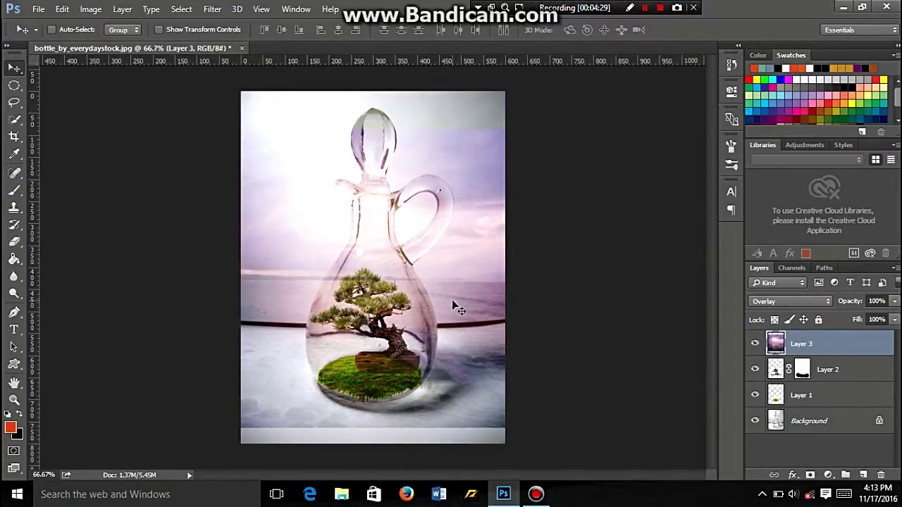
# Stretch the seascape to fill the canvas height and move it just above Background
pyautogui.hotkey('ctrl', 't')
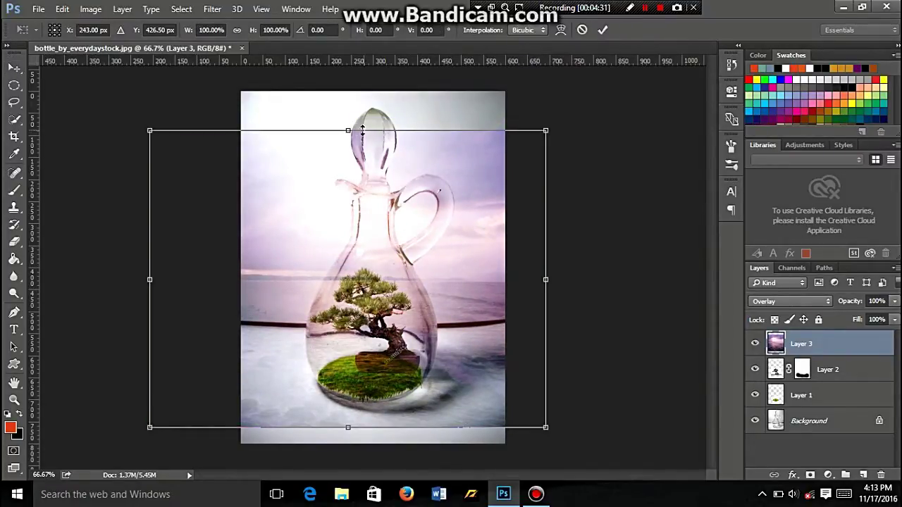
pyautogui.moveTo(347, 131); pyautogui.dragTo(348, 82)
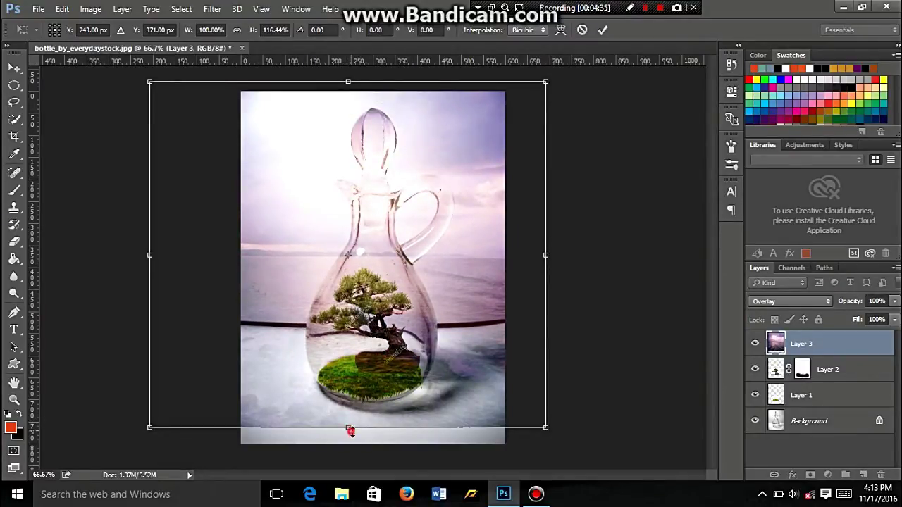
pyautogui.moveTo(349, 427); pyautogui.dragTo(356, 444)
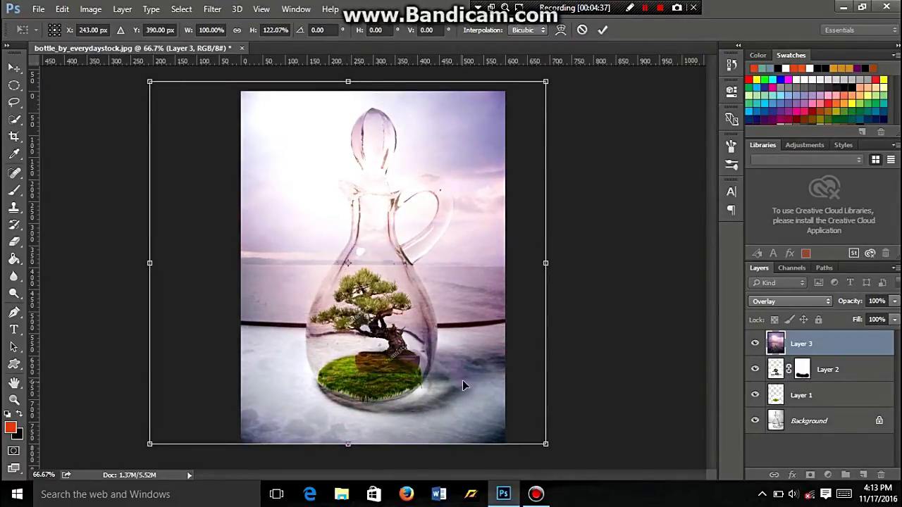
pyautogui.moveTo(463, 383); pyautogui.dragTo(469, 383)
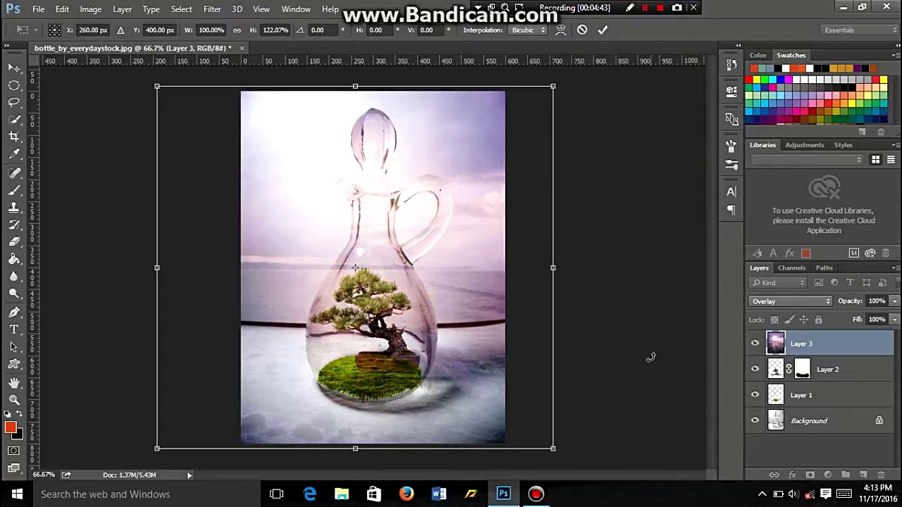
pyautogui.press('Return')
pyautogui.moveTo(817, 343); pyautogui.dragTo(822, 407)
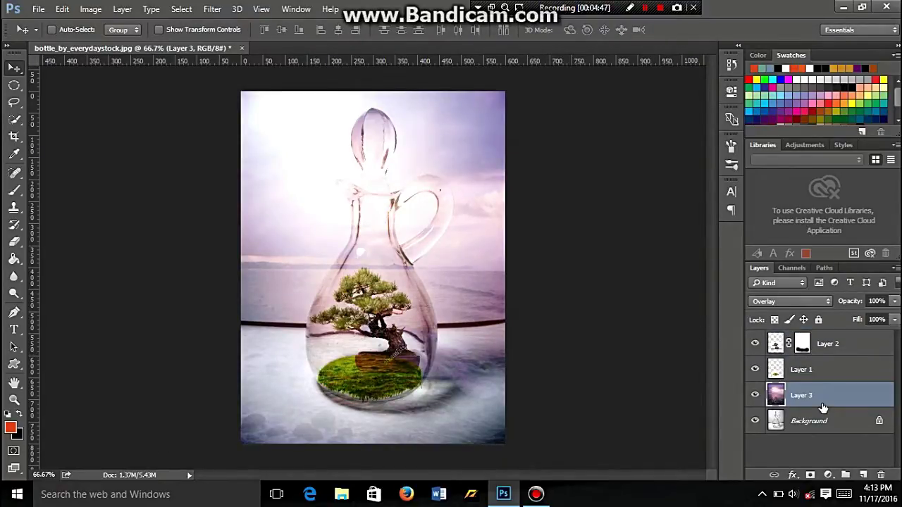